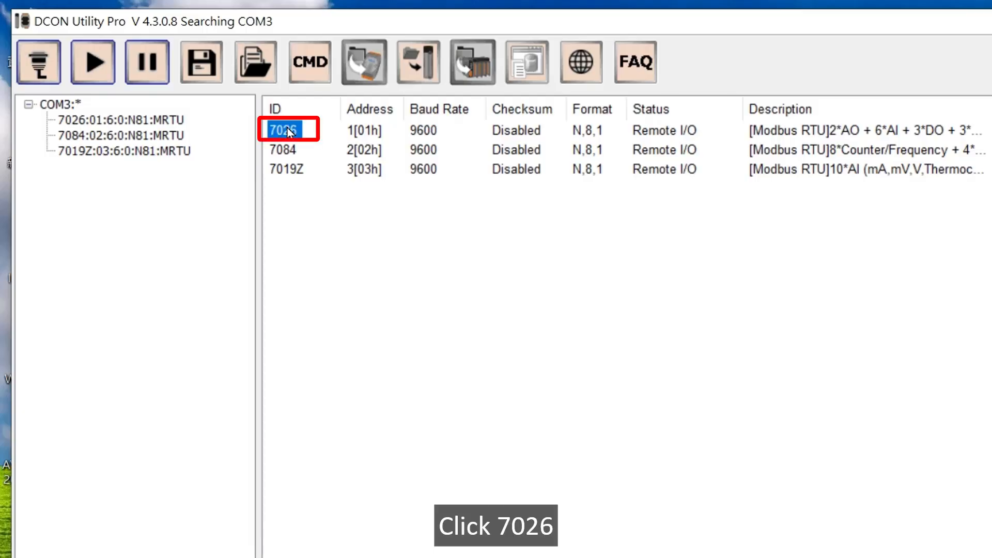
- Show the 7026 module's analog outputs in engineering format and check their stored power-on and safe values
{"action": "double_click", "coordinate": [287, 129]}
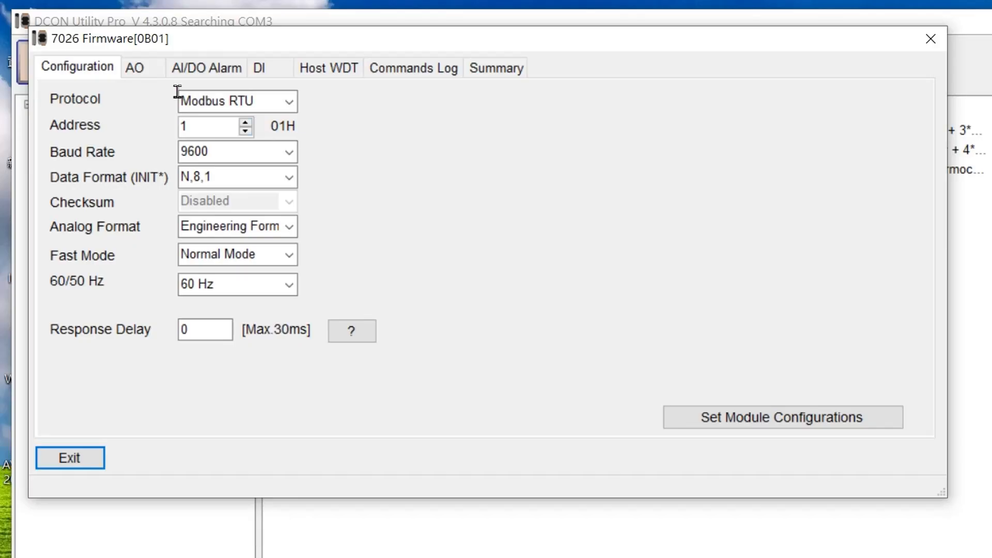
{"action": "left_click", "coordinate": [149, 72]}
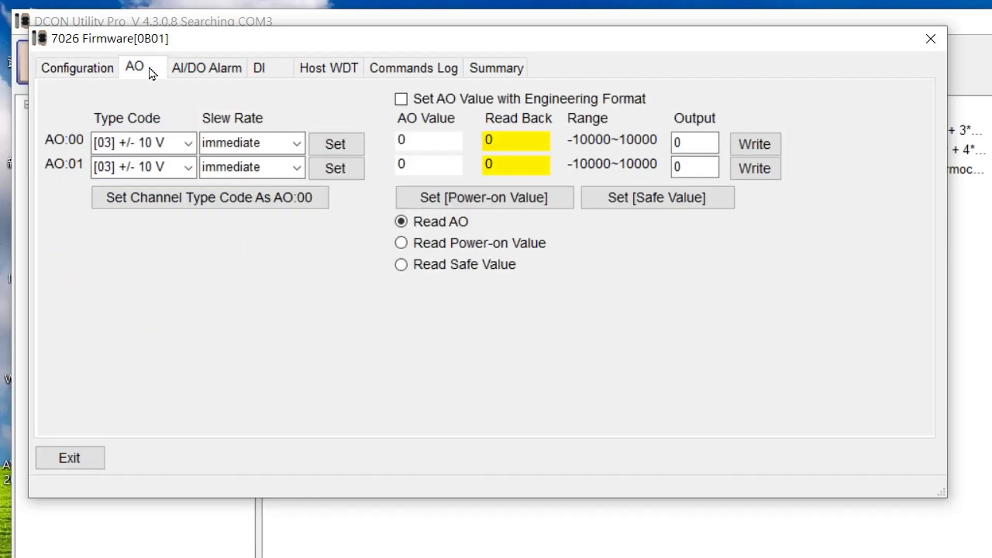
{"action": "left_click", "coordinate": [401, 98]}
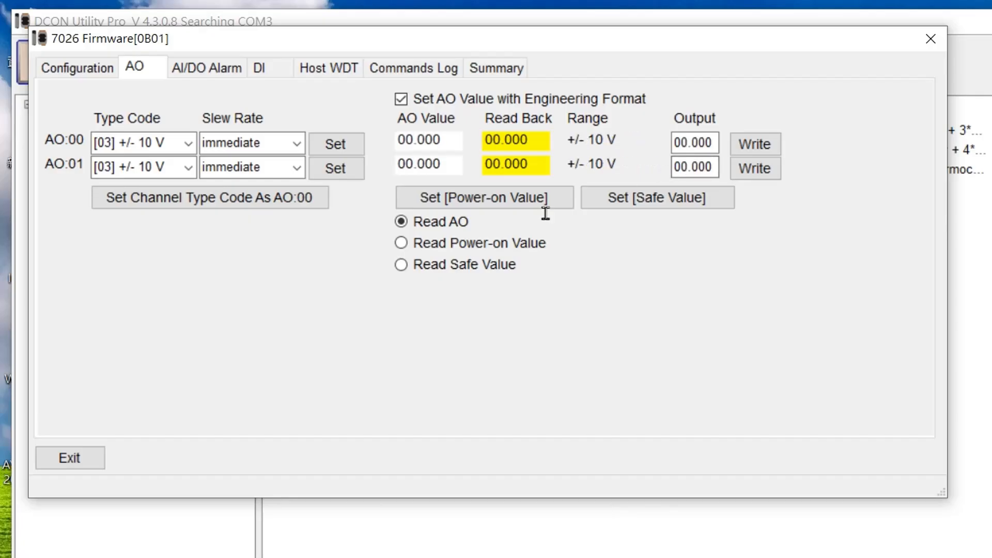
{"action": "left_click", "coordinate": [402, 243]}
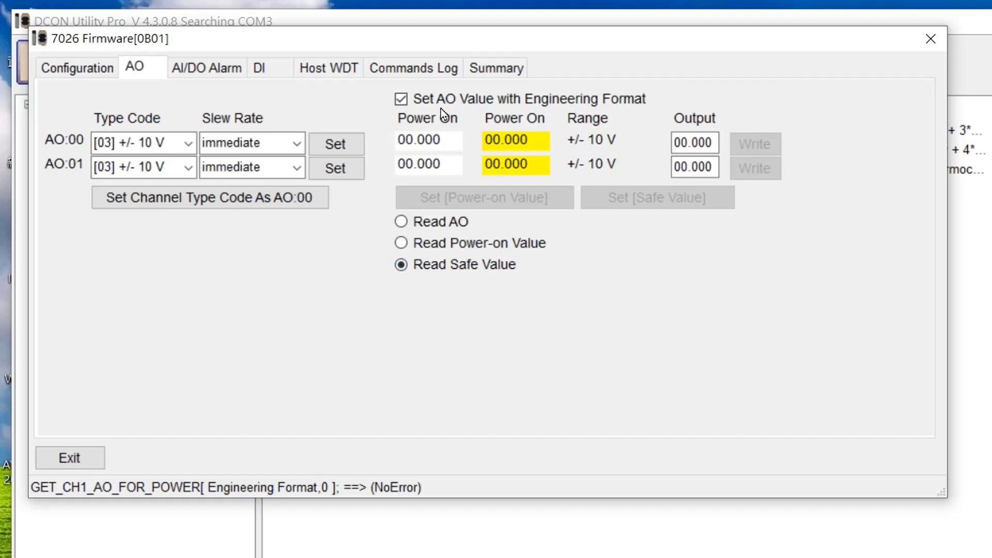
{"action": "left_click", "coordinate": [402, 222]}
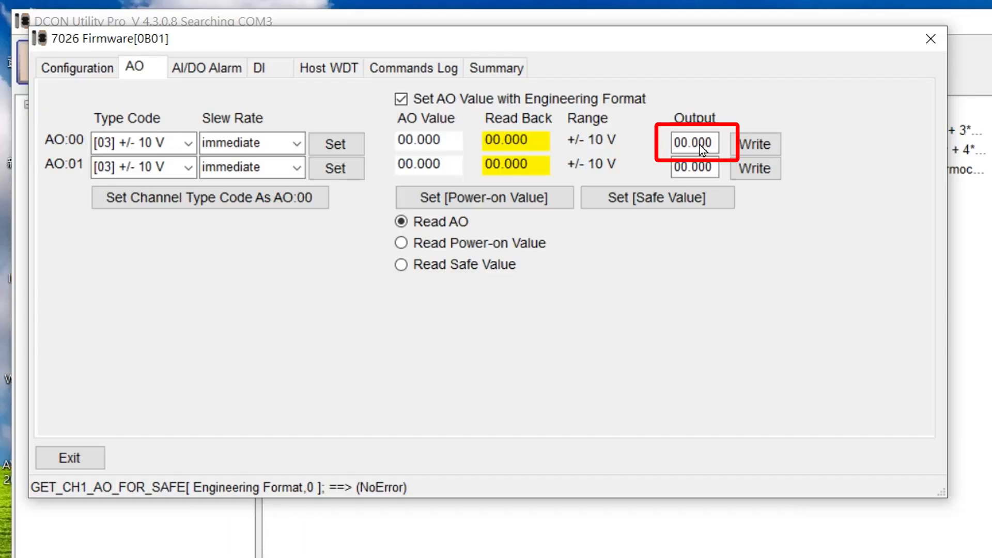
- Write a 2 V output to channel AO:00 and store it as the power-on value
{"action": "left_click_drag", "start_coordinate": [712, 142], "coordinate": [662, 136]}
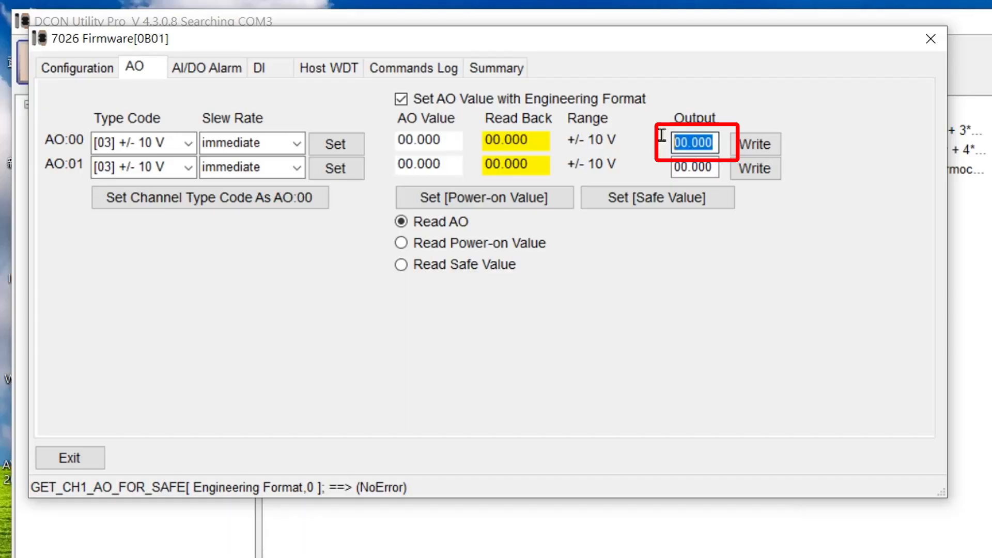
{"action": "type", "text": "2"}
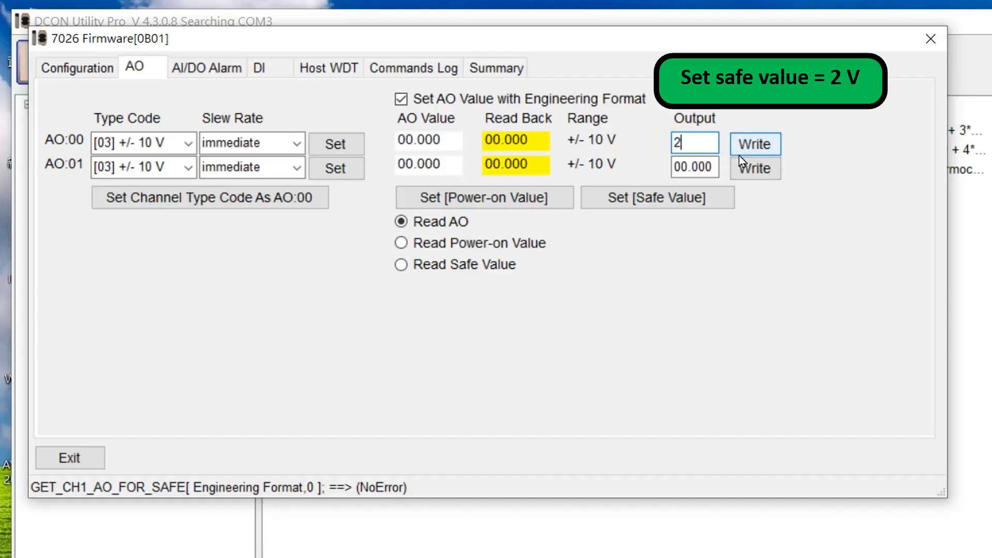
{"action": "left_click", "coordinate": [740, 153]}
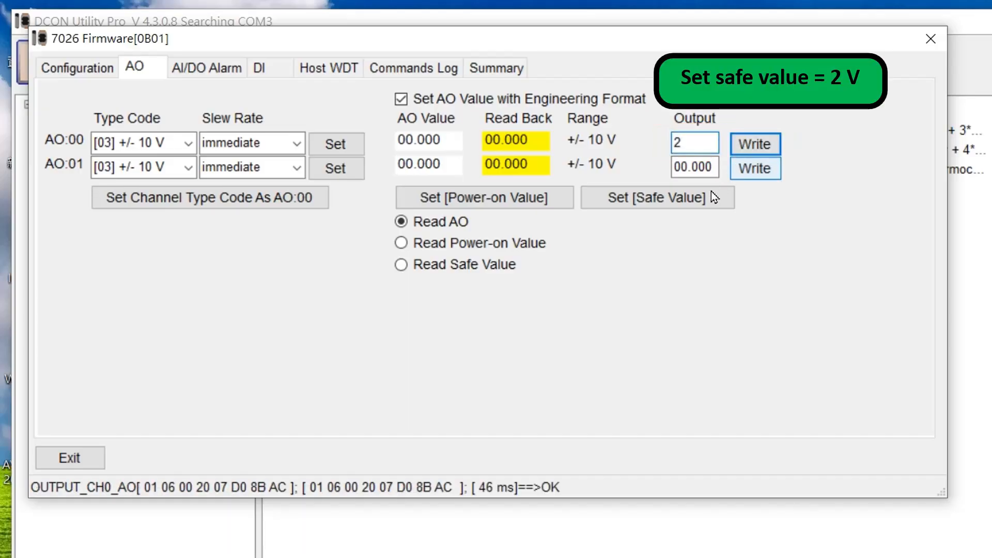
{"action": "left_click", "coordinate": [520, 201]}
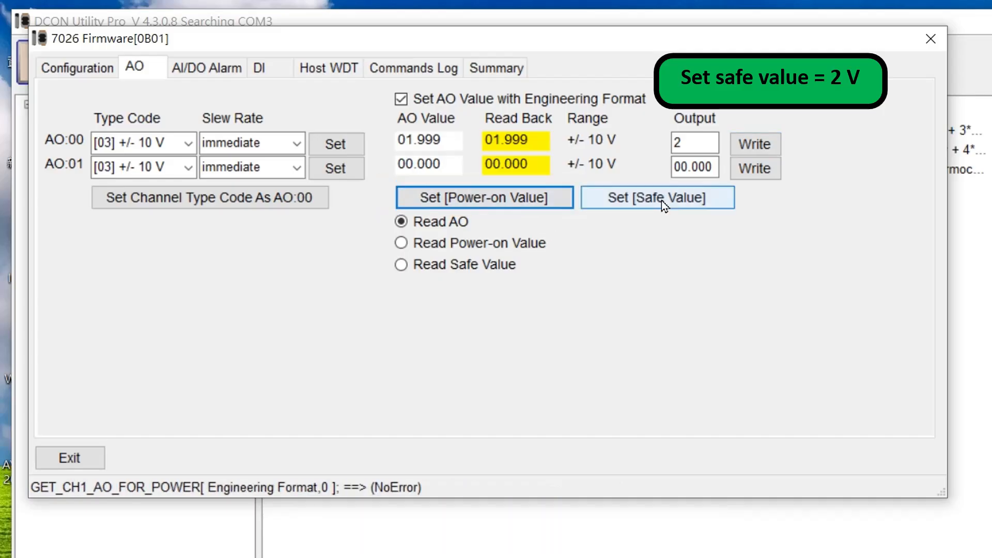
- Write 0 V to channel AO:00, read back the stored power-on value, and return to the live AO reading
{"action": "double_click", "coordinate": [698, 140]}
{"action": "type", "text": "0"}
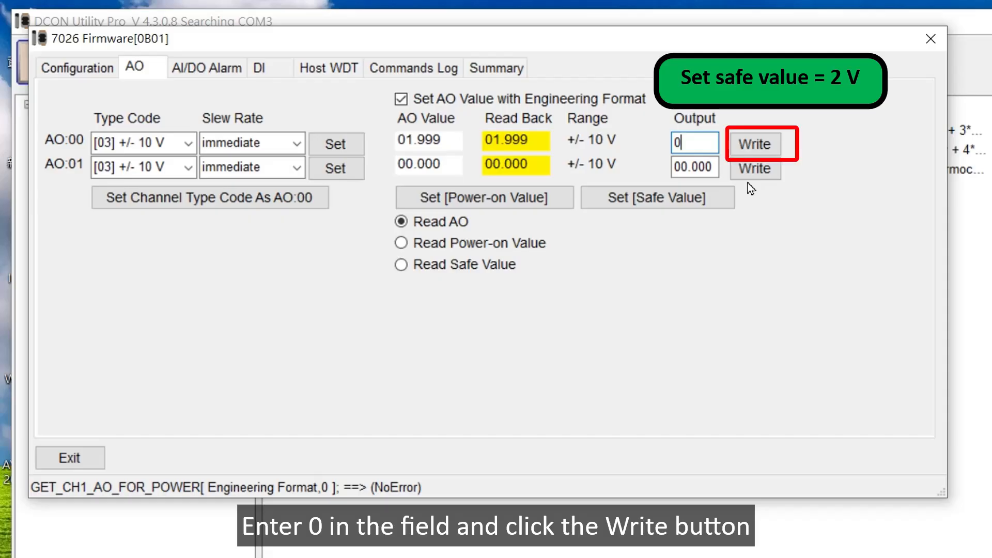
{"action": "left_click", "coordinate": [755, 144]}
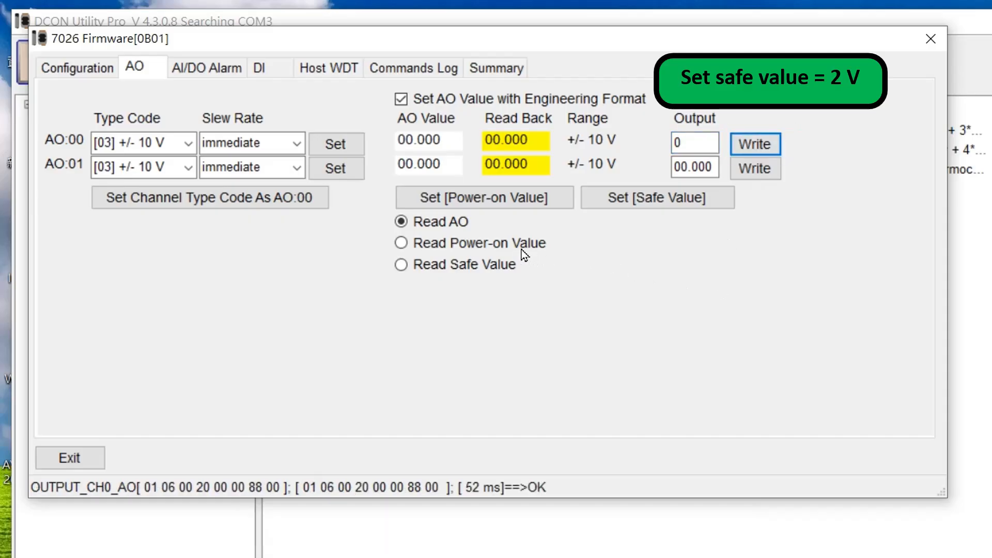
{"action": "left_click", "coordinate": [401, 244]}
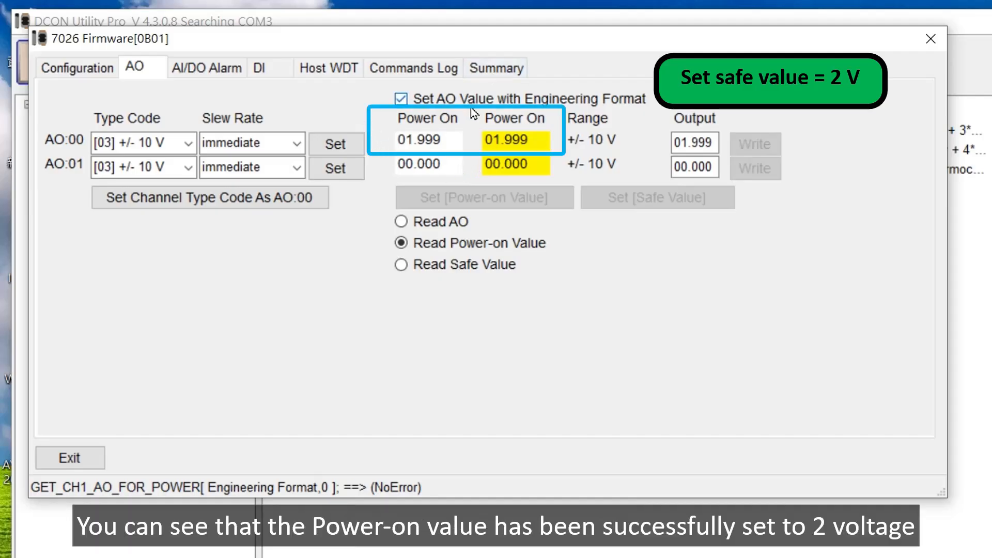
{"action": "left_click", "coordinate": [403, 224]}
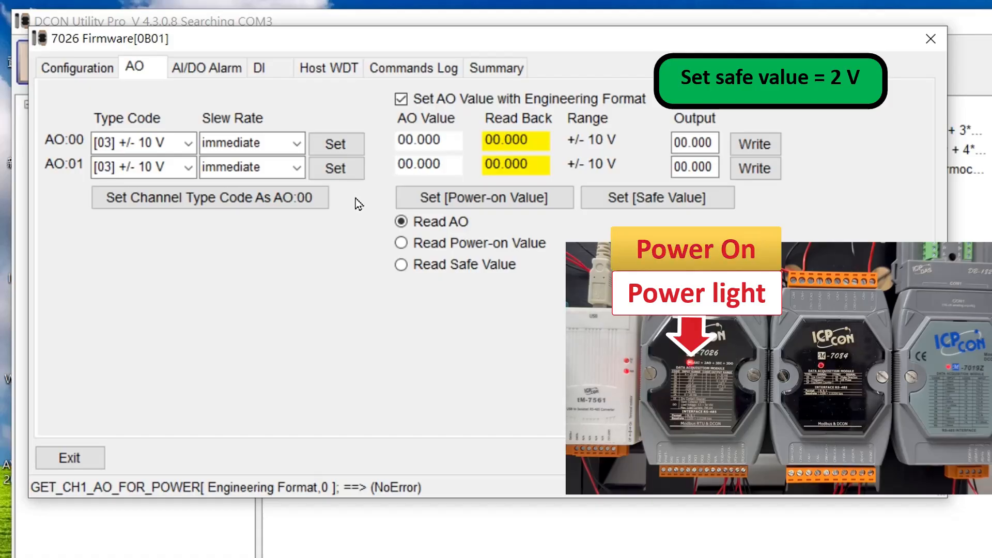
- Exit and reopen the 7026 module to check its analog outputs after power-on in engineering format
{"action": "left_click", "coordinate": [69, 458]}
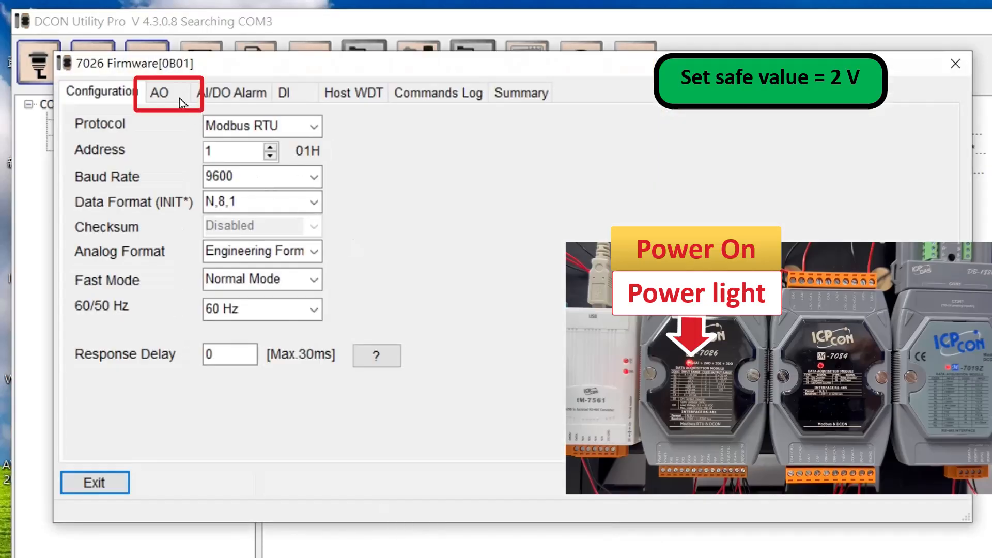
{"action": "left_click", "coordinate": [175, 97]}
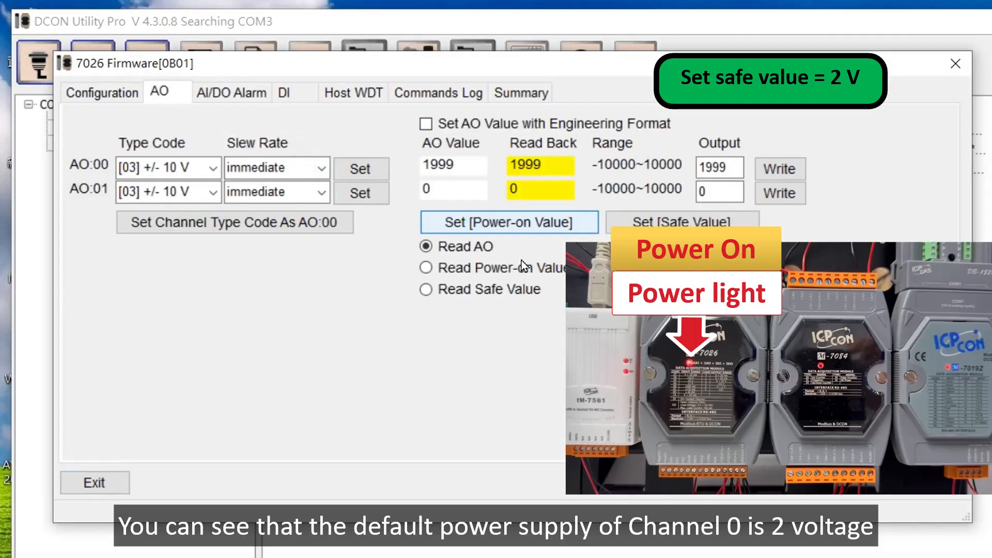
{"action": "left_click", "coordinate": [427, 125]}
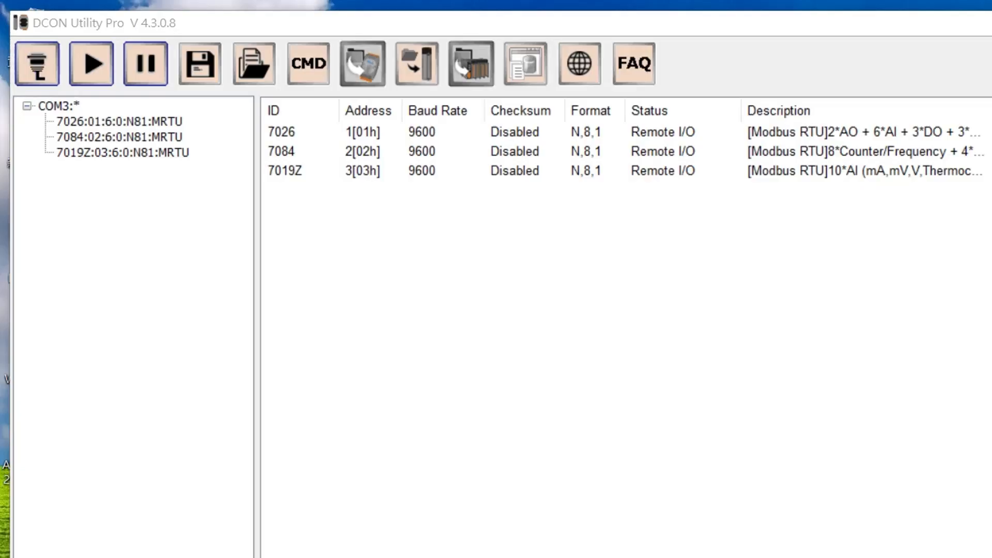
- Open the 7026 module's analog output settings and enable setting AO values in engineering format
{"action": "left_click", "coordinate": [281, 131]}
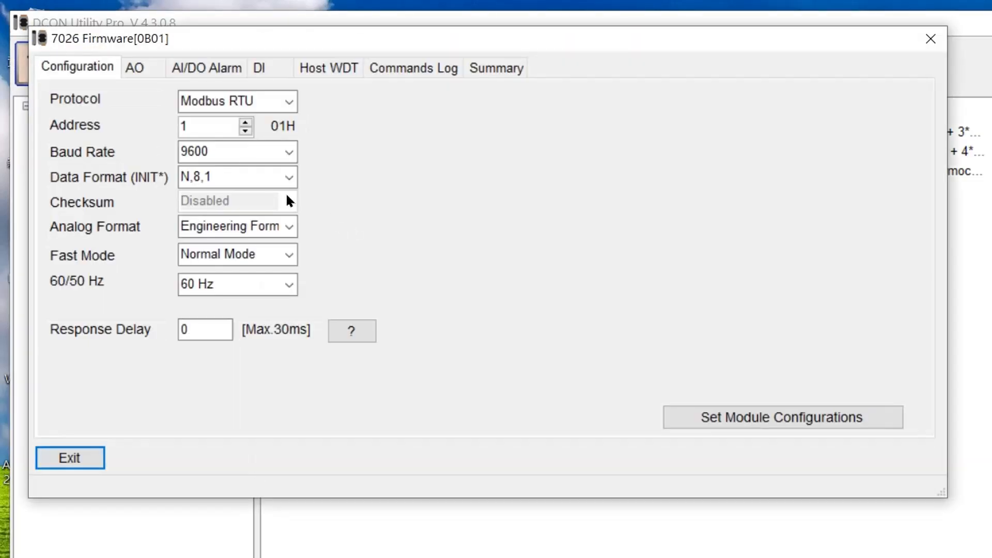
{"action": "left_click", "coordinate": [137, 69]}
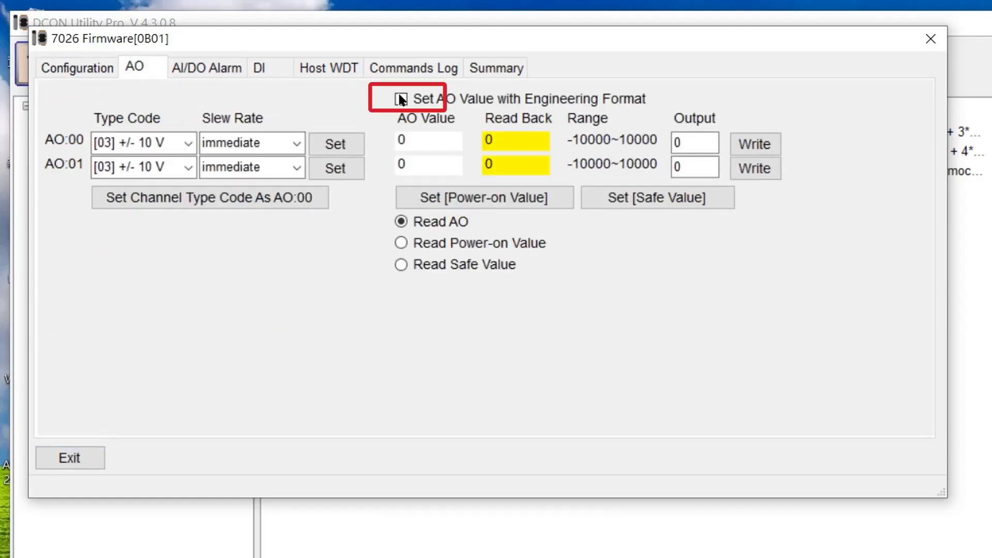
{"action": "left_click", "coordinate": [414, 106]}
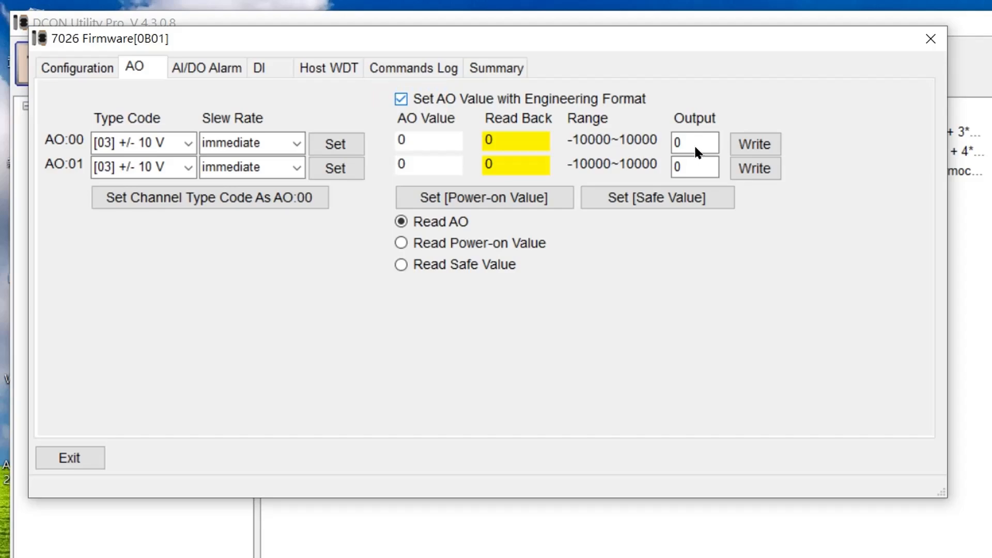
- Write a 3 V output to channel AO:00 and store it as the safe value
{"action": "double_click", "coordinate": [651, 146]}
{"action": "type", "text": "3"}
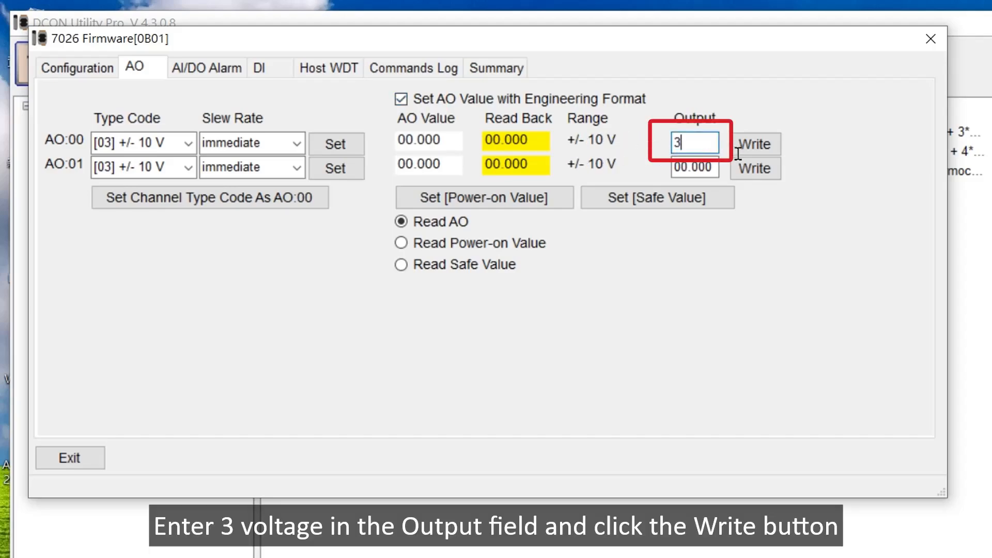
{"action": "left_click", "coordinate": [757, 147]}
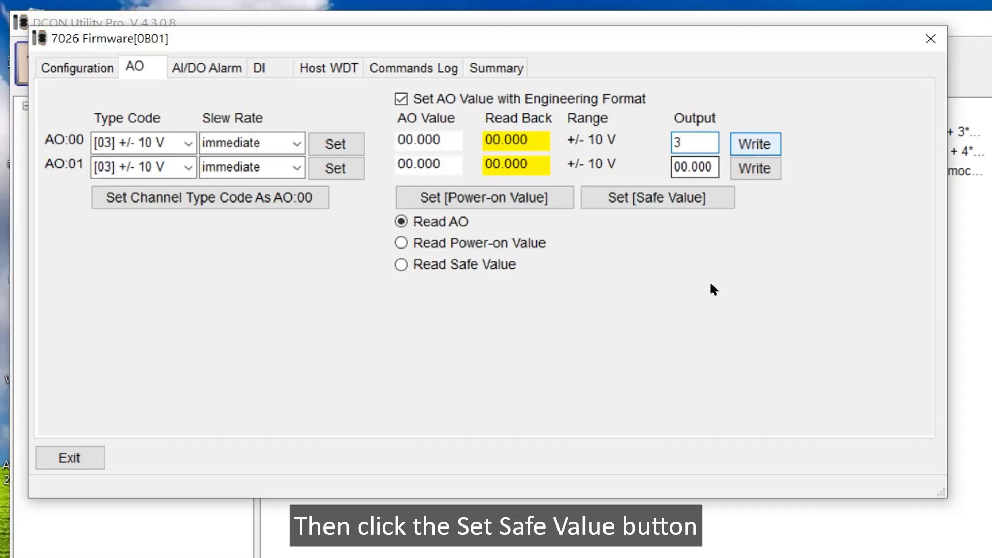
{"action": "left_click", "coordinate": [648, 202]}
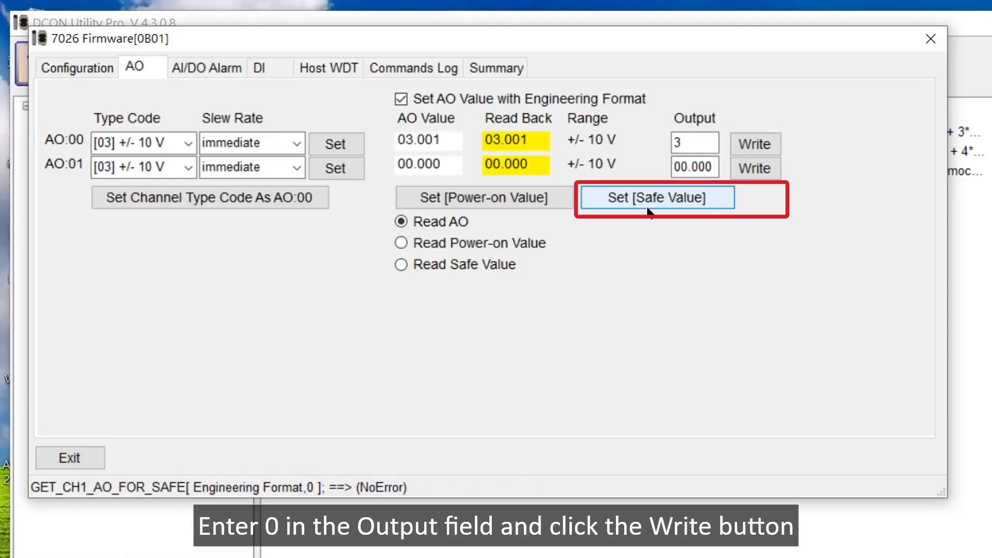
- Write 0 V to channel AO:00, read back the stored safe value, and return to the live AO reading
{"action": "left_click", "coordinate": [689, 140]}
{"action": "left_click_drag", "start_coordinate": [689, 138], "coordinate": [663, 141]}
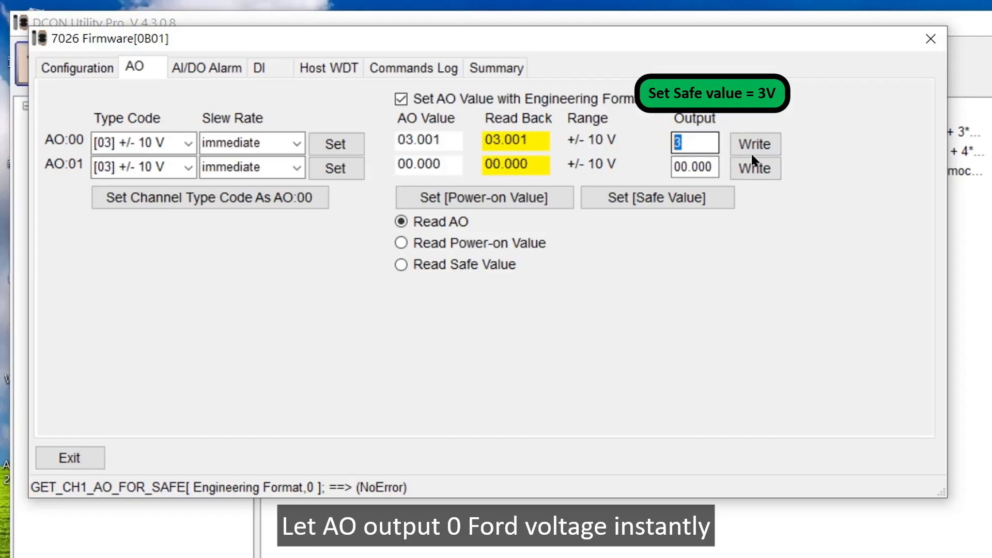
{"action": "type", "text": "0"}
{"action": "left_click", "coordinate": [752, 138]}
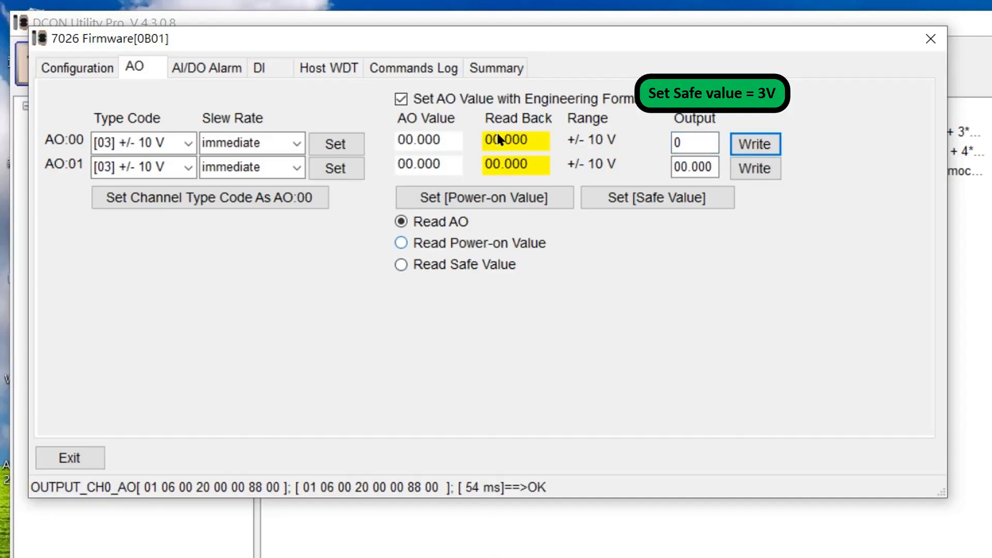
{"action": "left_click", "coordinate": [412, 272]}
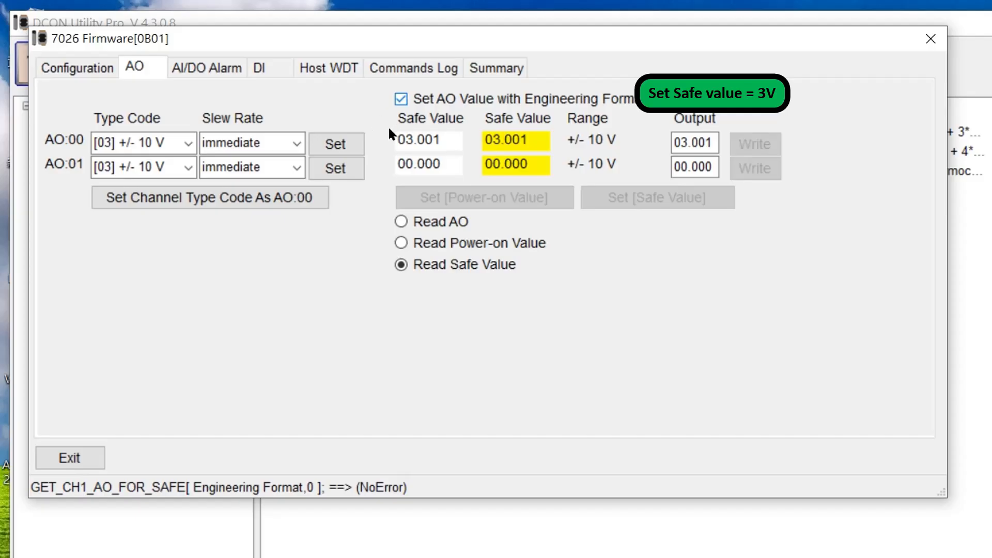
{"action": "left_click", "coordinate": [399, 219]}
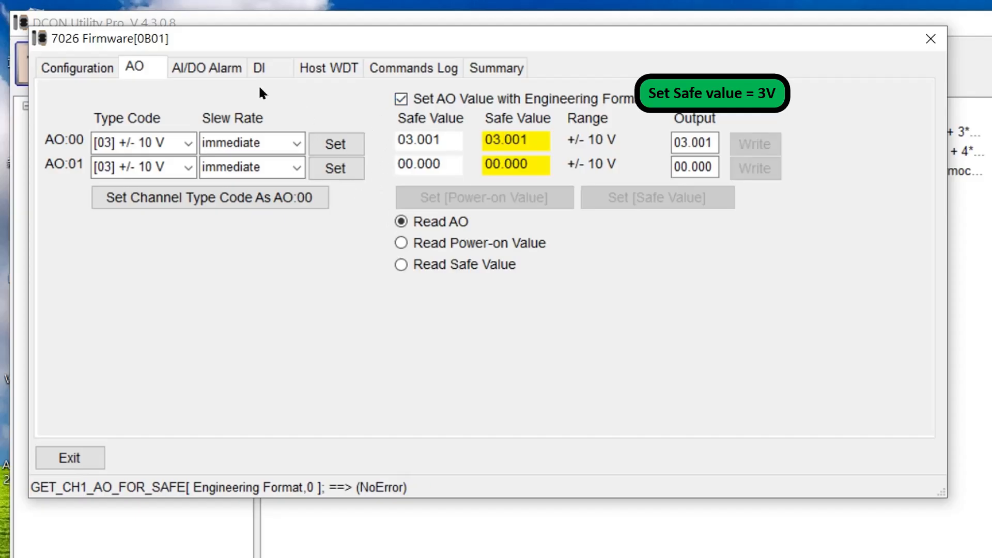
- Enable the host watchdog with a 5-second timeout, resetting the watchdog status before turning it on
{"action": "left_click", "coordinate": [311, 68]}
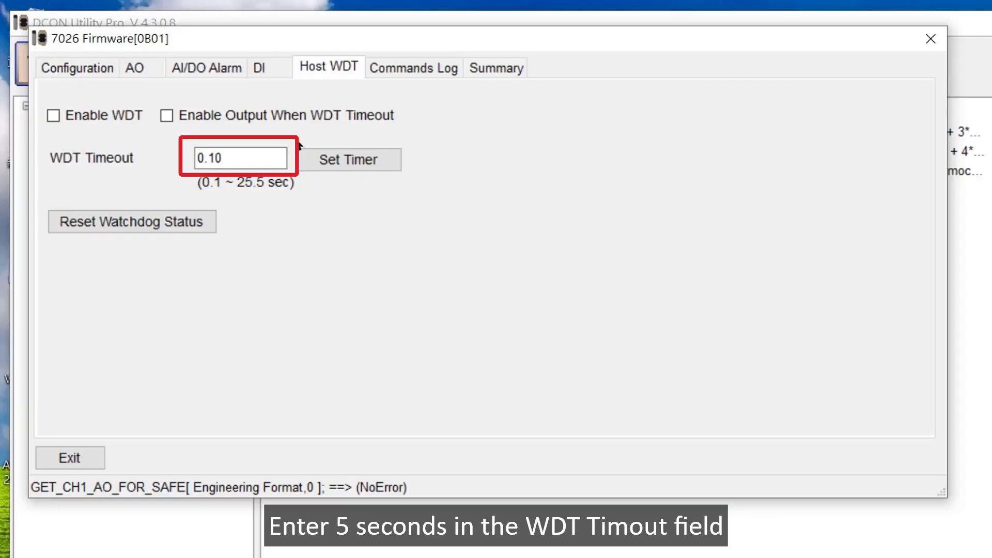
{"action": "left_click_drag", "start_coordinate": [238, 156], "coordinate": [147, 158]}
{"action": "type", "text": "5"}
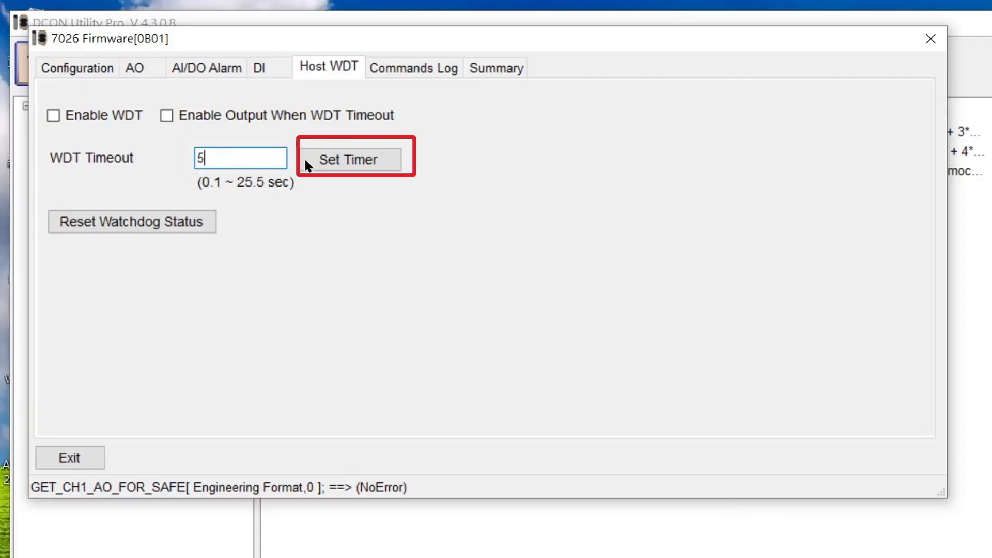
{"action": "left_click", "coordinate": [317, 159]}
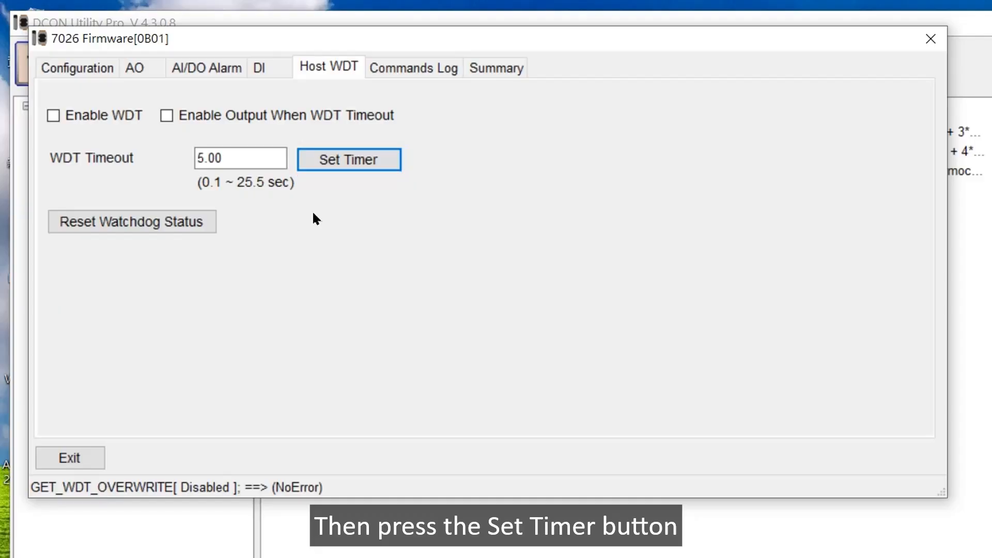
{"action": "left_click", "coordinate": [153, 219]}
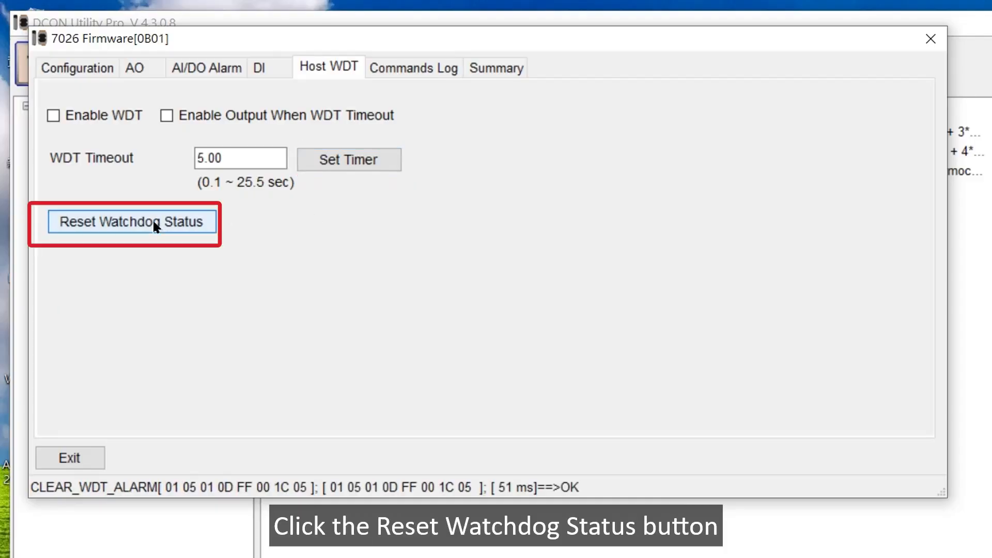
{"action": "left_click", "coordinate": [50, 115]}
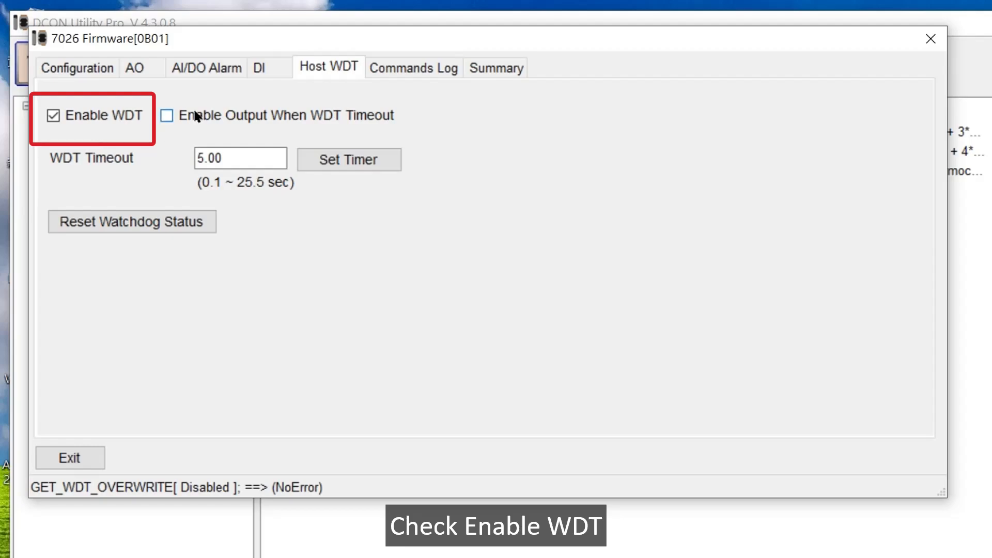
- Write an 8 V output to analog output channel AO:00
{"action": "left_click", "coordinate": [140, 69]}
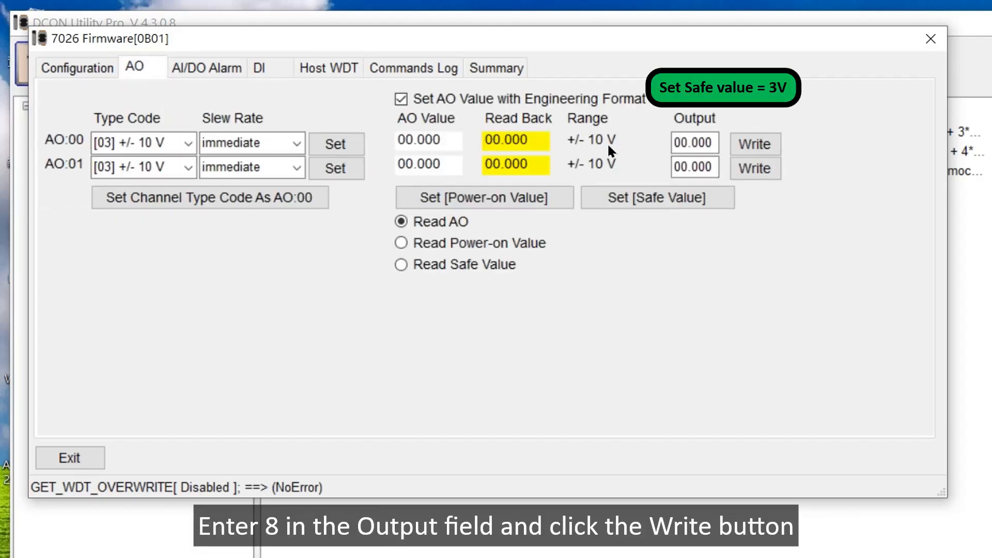
{"action": "left_click", "coordinate": [692, 143]}
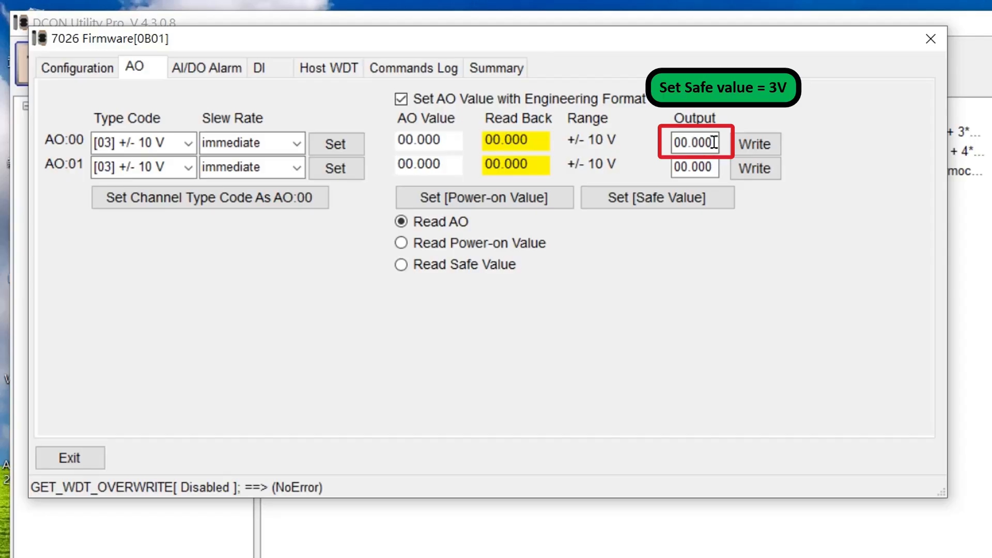
{"action": "left_click_drag", "start_coordinate": [715, 144], "coordinate": [638, 140]}
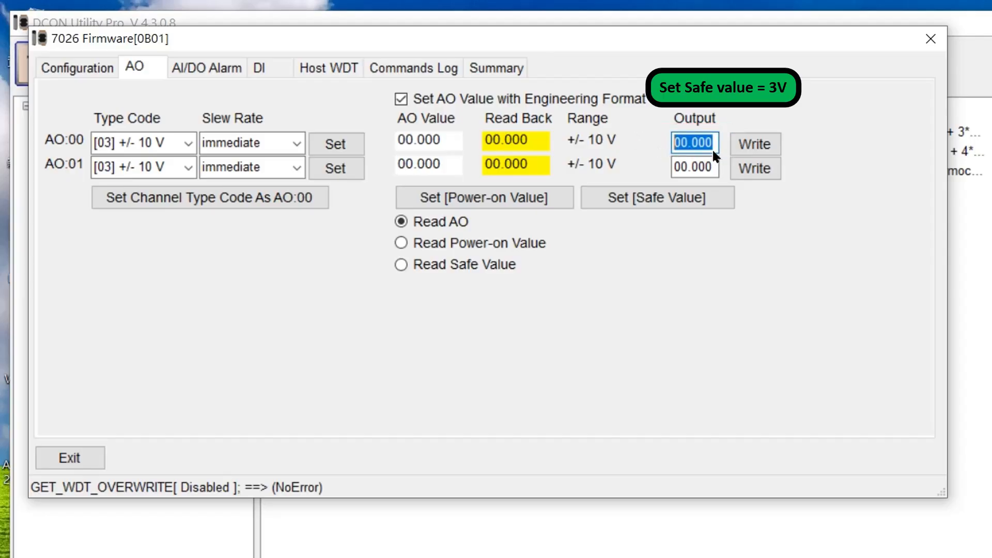
{"action": "type", "text": "8"}
{"action": "left_click", "coordinate": [744, 145]}
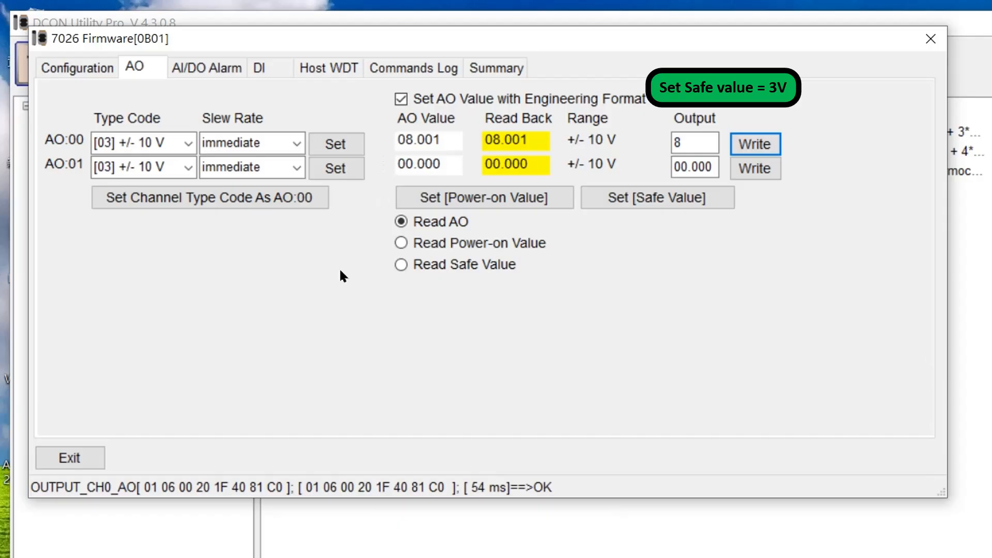
- Exit the module, wait more than 5 seconds for the watchdog timeout, and reopen the 7026 to check its analog outputs
{"action": "left_click", "coordinate": [69, 454]}
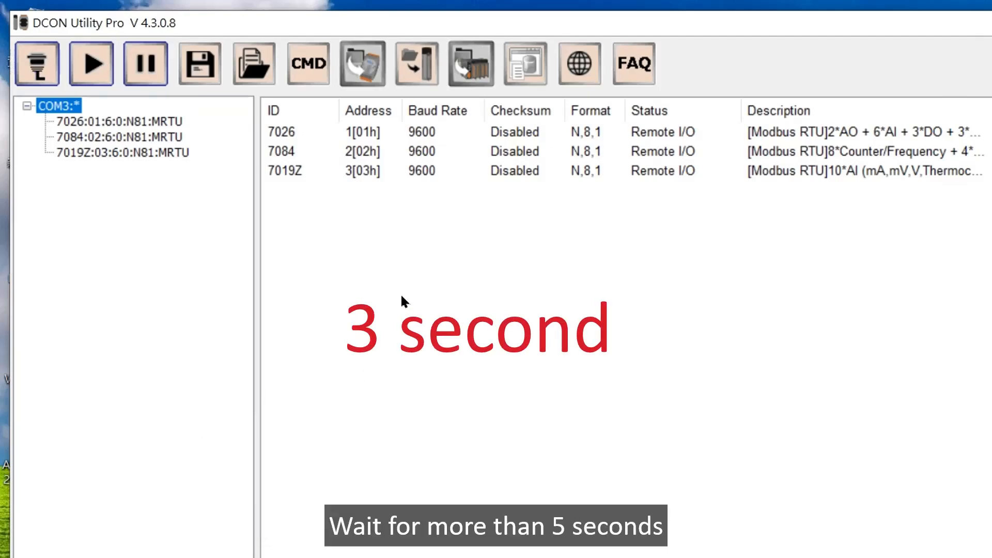
{"action": "left_click", "coordinate": [284, 135]}
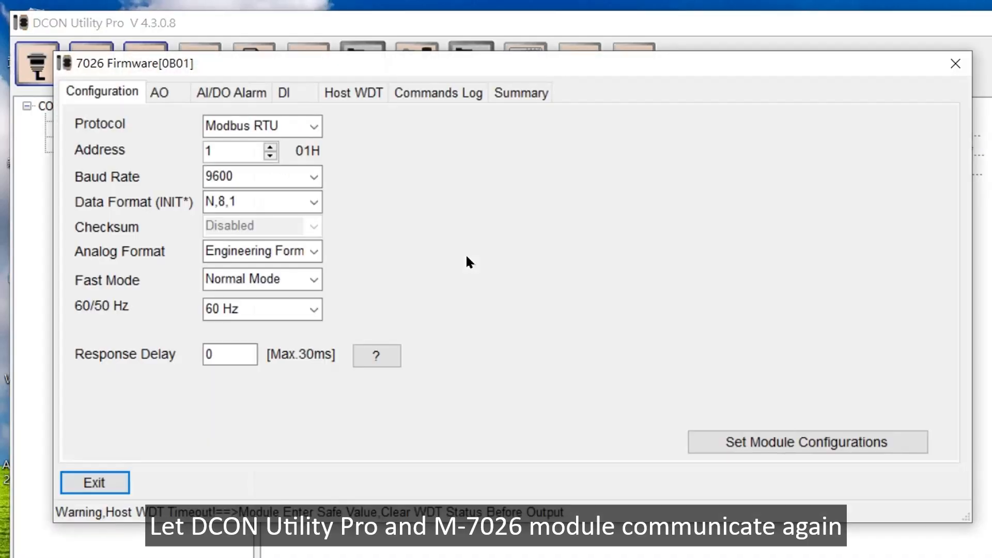
{"action": "left_click", "coordinate": [161, 92]}
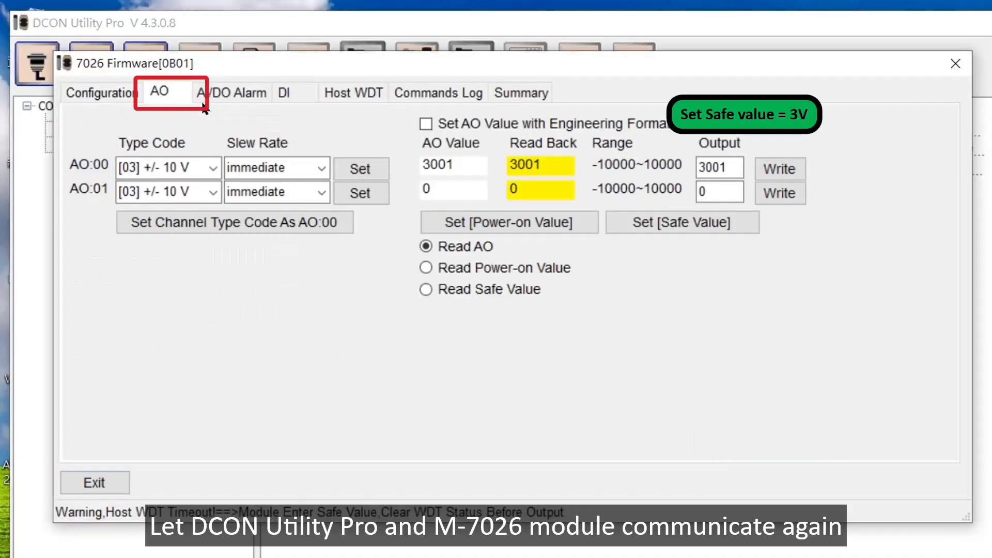